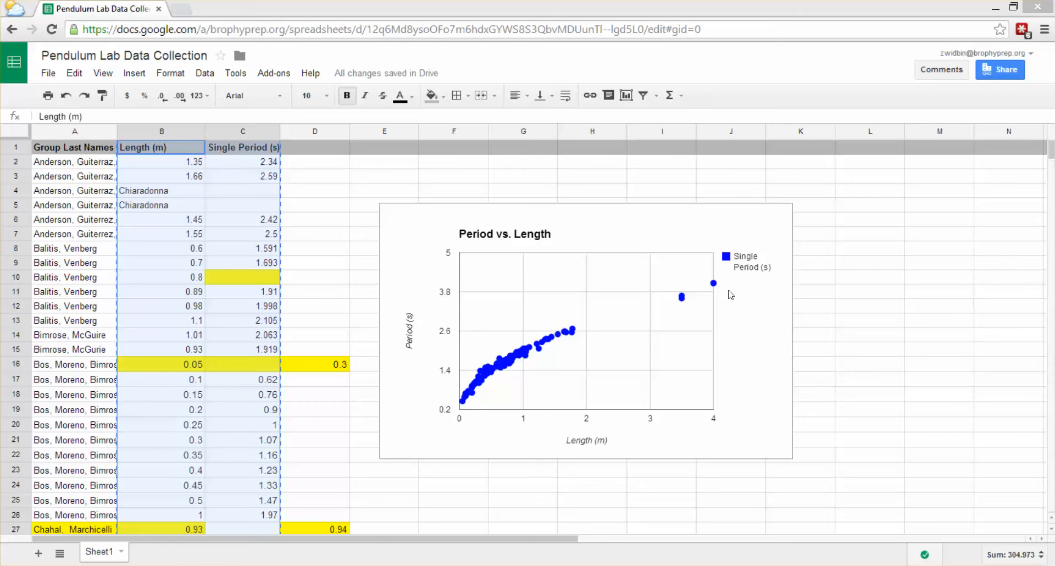
Enter the header Period^2 in cell E1
{"action": "left_click", "coordinate": [314, 147]}
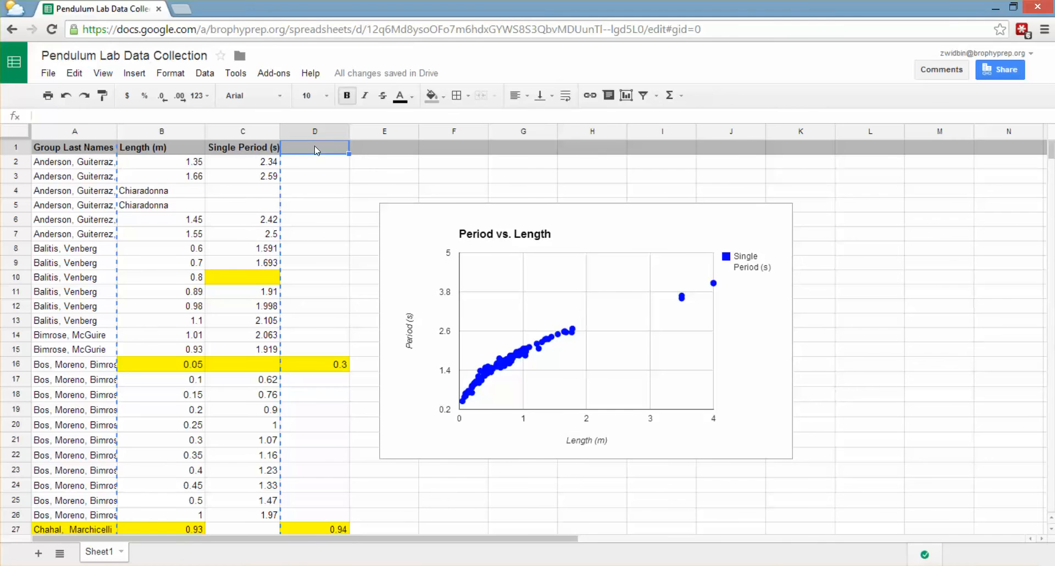
{"action": "left_click", "coordinate": [383, 152]}
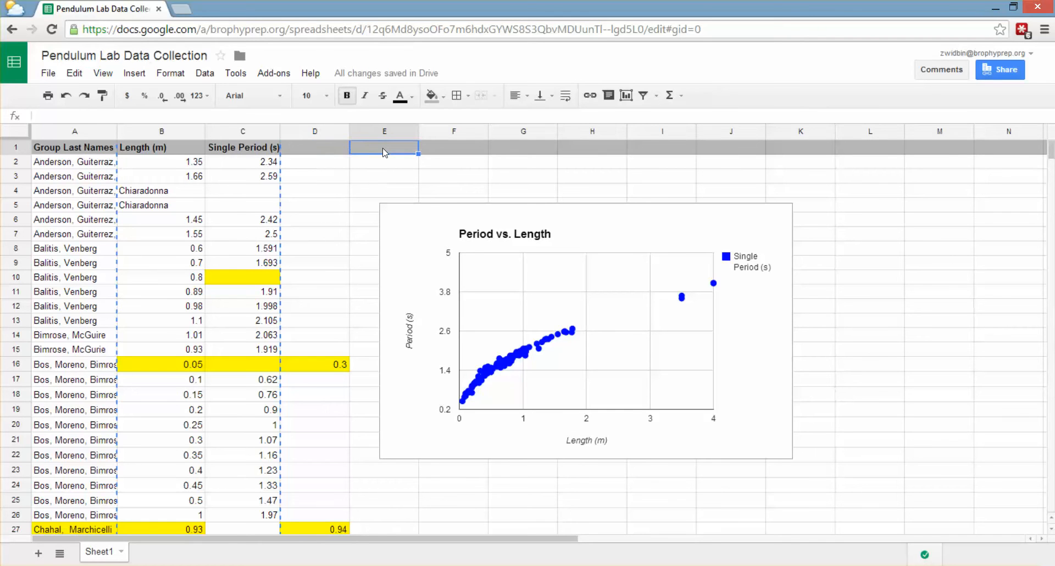
{"action": "type", "text": "Period^2"}
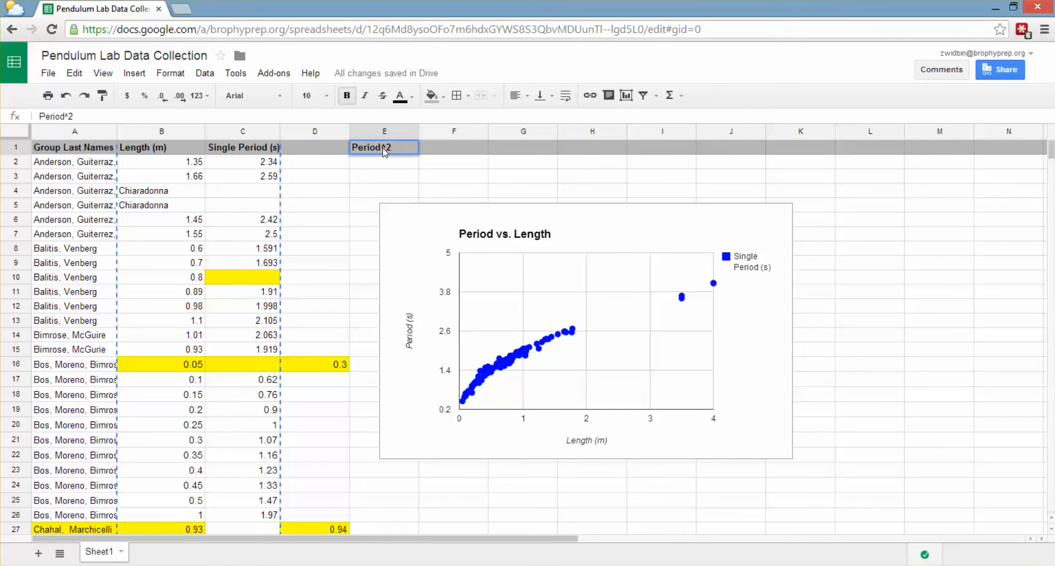
{"action": "key", "text": "Return"}
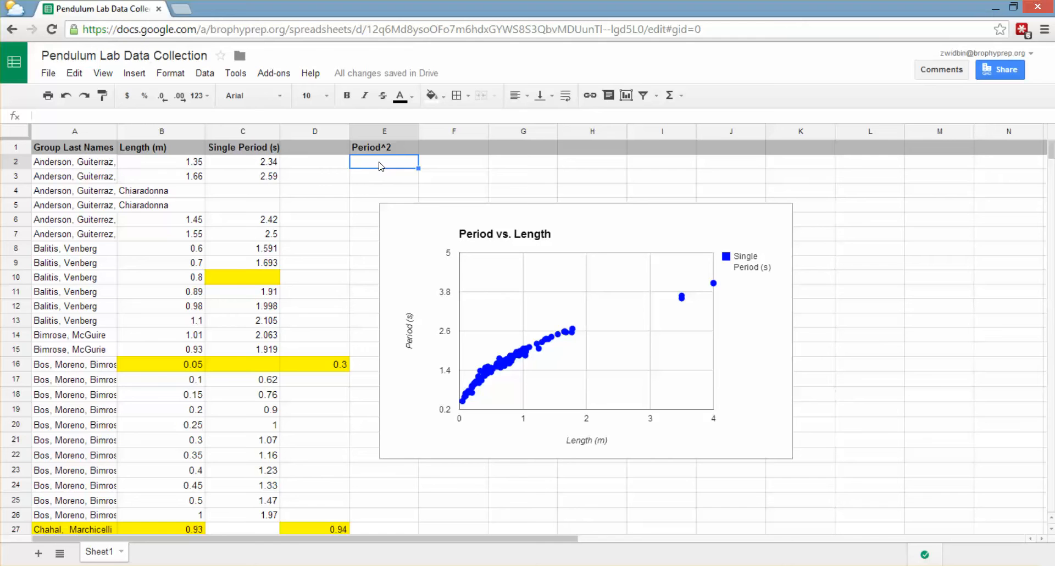
Enter the formula =C2^2 in cell E2 to square the first period value
{"action": "type", "text": "="}
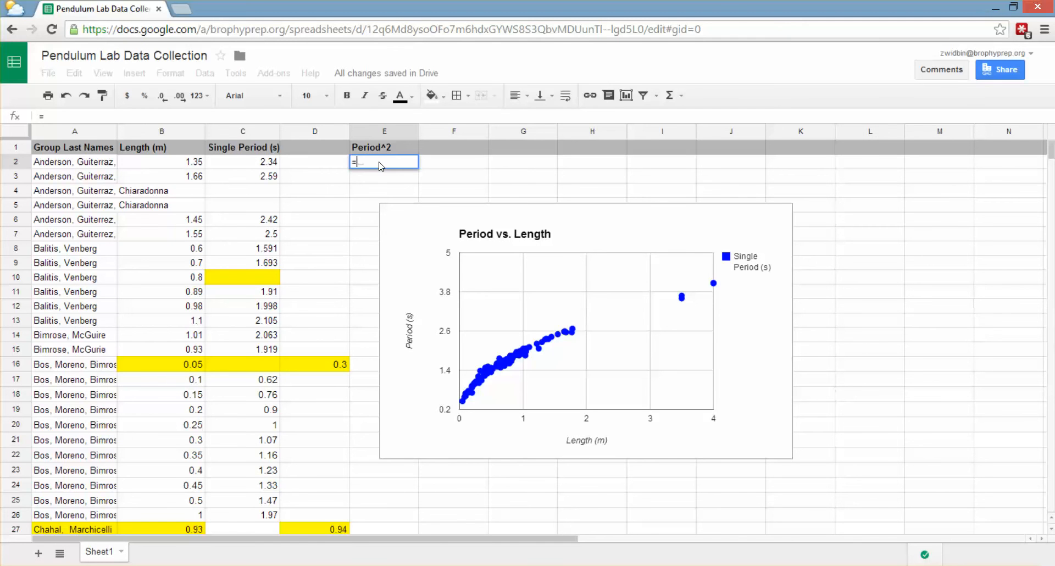
{"action": "left_click", "coordinate": [265, 163]}
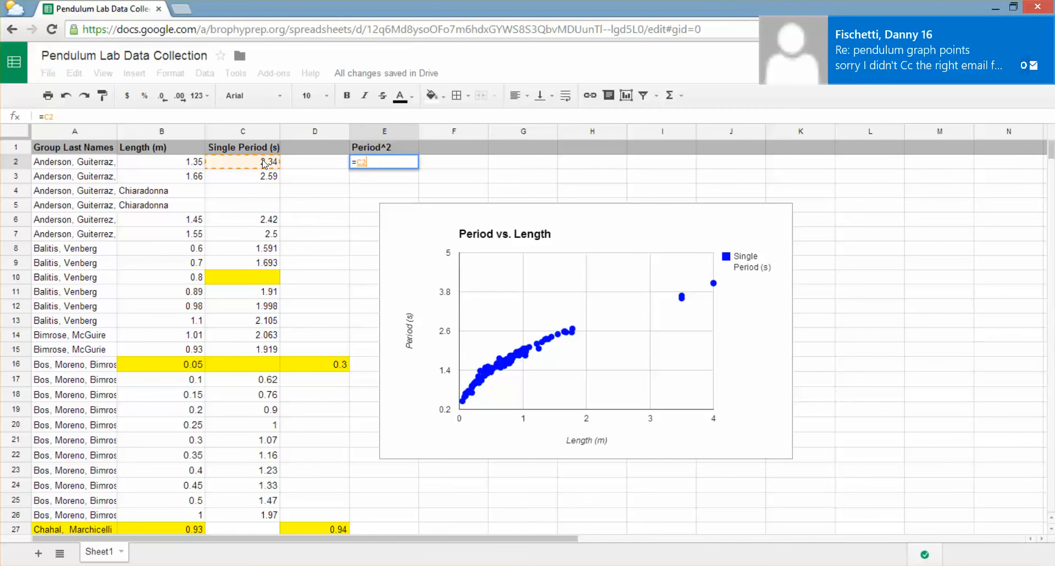
{"action": "type", "text": "^2"}
{"action": "key", "text": "Return"}
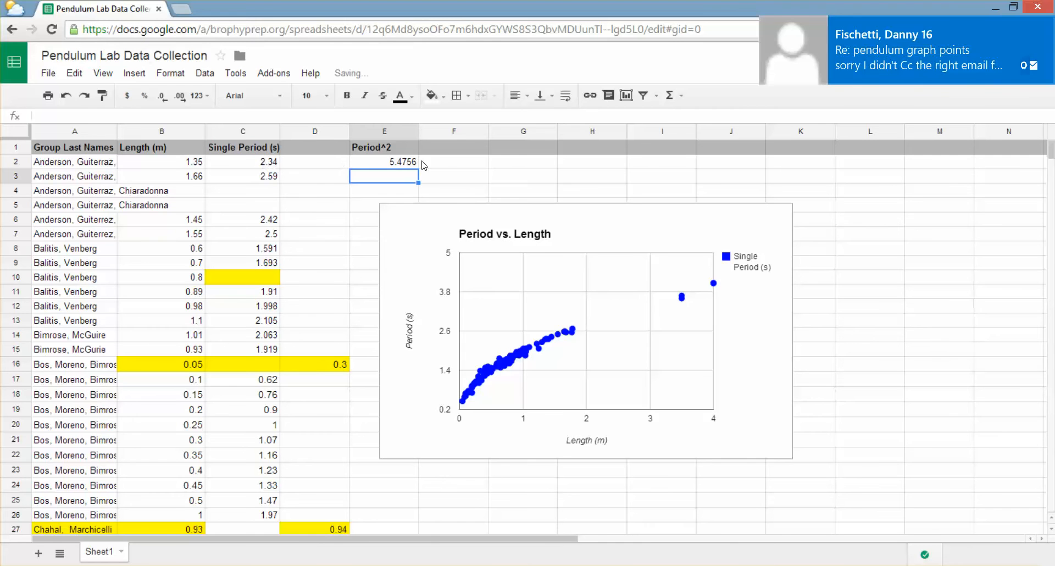
Fill the squaring formula from E2 down column E through row 135 and check the copied formula in E3
{"action": "left_click", "coordinate": [396, 165]}
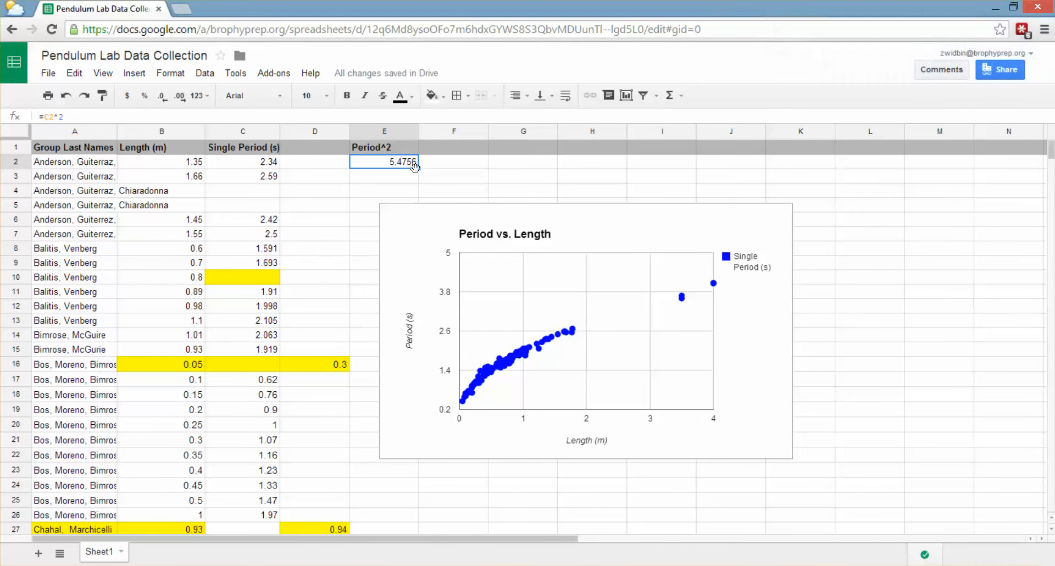
{"action": "left_click_drag", "start_coordinate": [419, 168], "coordinate": [409, 255]}
{"action": "scroll", "coordinate": [410, 256], "scroll_direction": "up", "scroll_amount": 20}
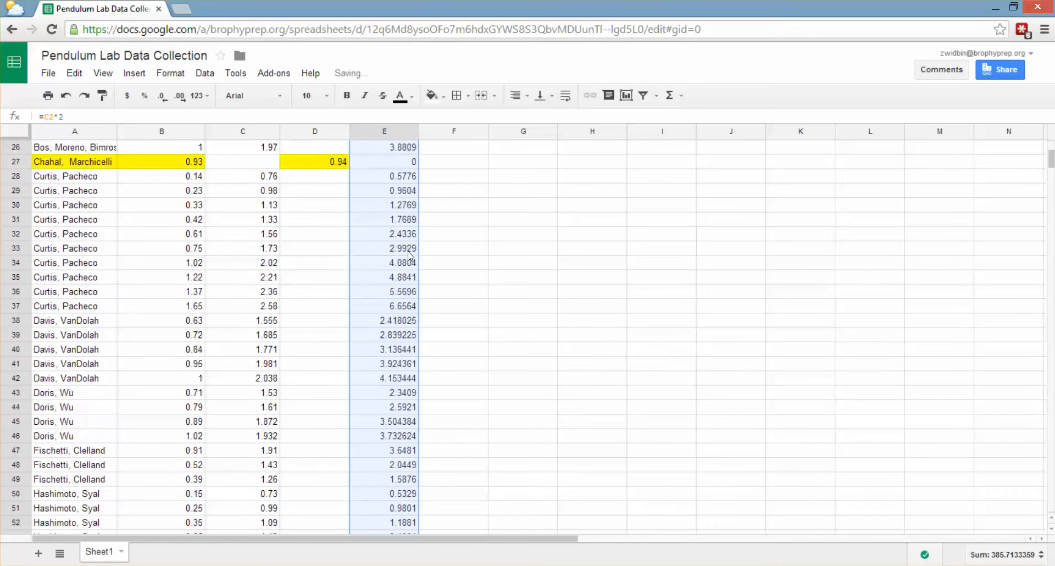
{"action": "scroll", "coordinate": [409, 255], "scroll_direction": "up", "scroll_amount": 8}
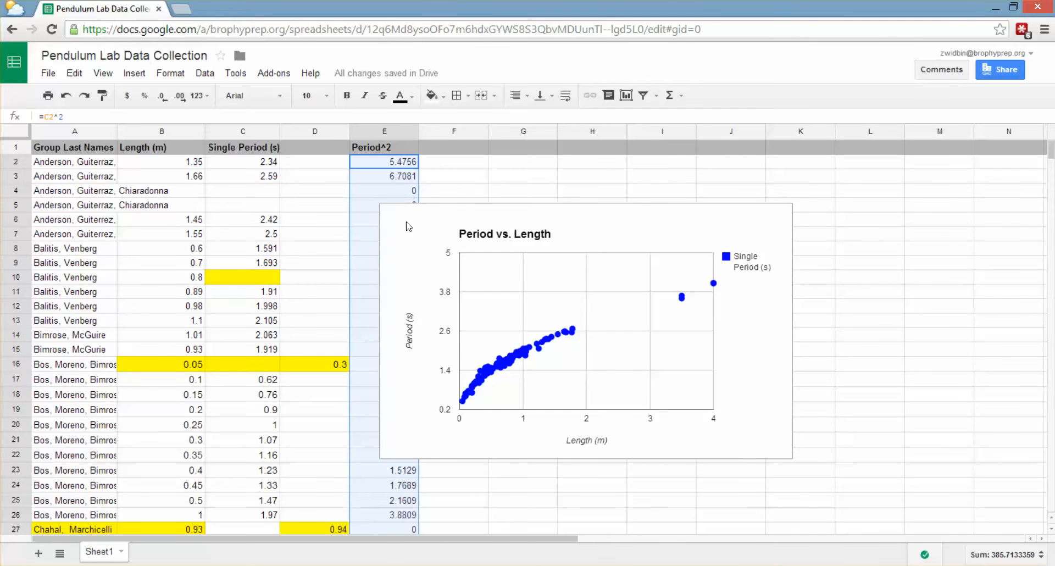
{"action": "left_click", "coordinate": [393, 181]}
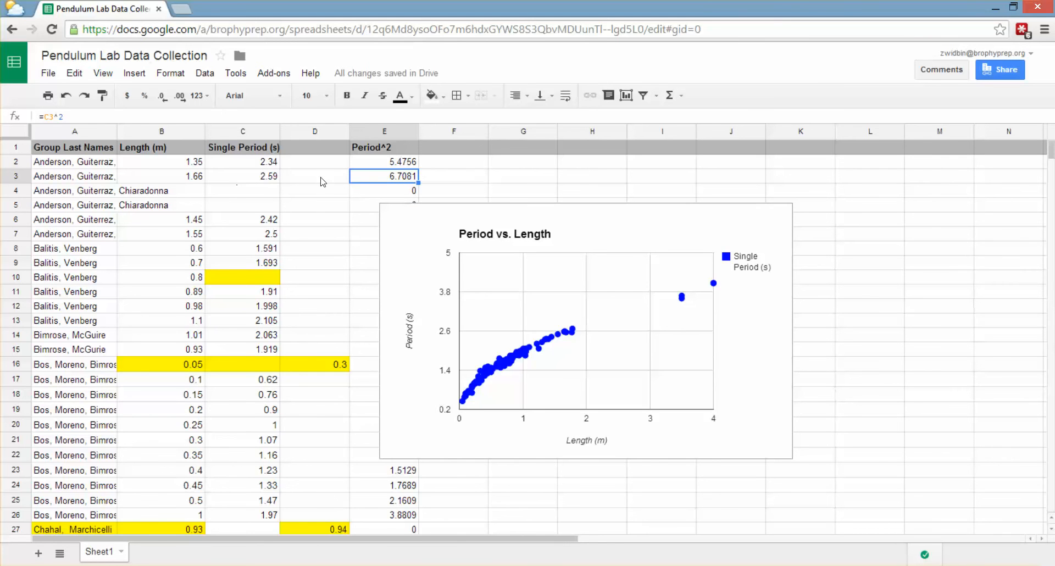
{"action": "scroll", "coordinate": [365, 189], "scroll_direction": "down", "scroll_amount": 1}
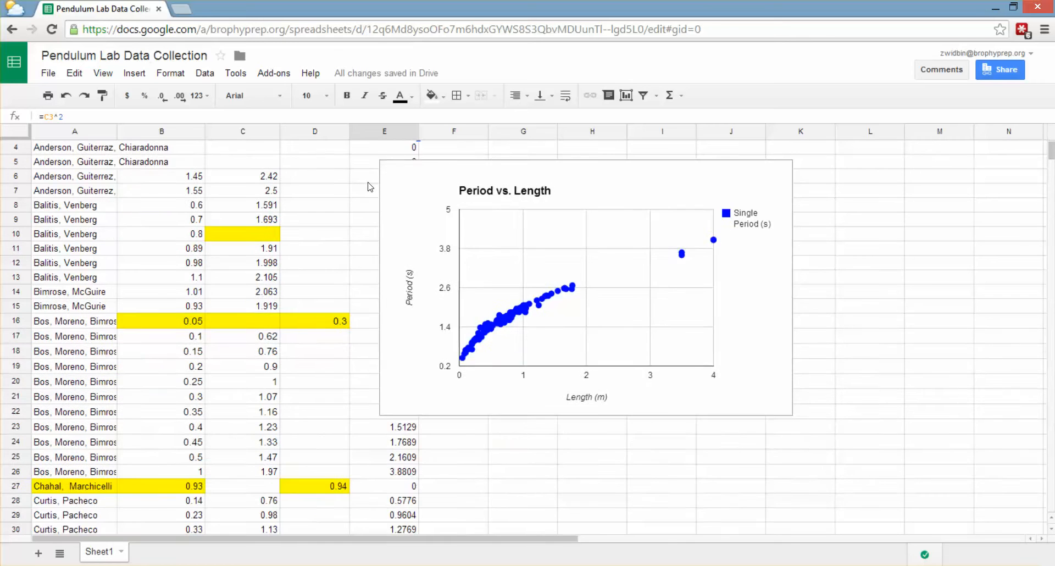
{"action": "scroll", "coordinate": [370, 187], "scroll_direction": "up", "scroll_amount": 1}
Clear the zero results in E4 and E5, where no period was recorded
{"action": "left_click", "coordinate": [402, 193]}
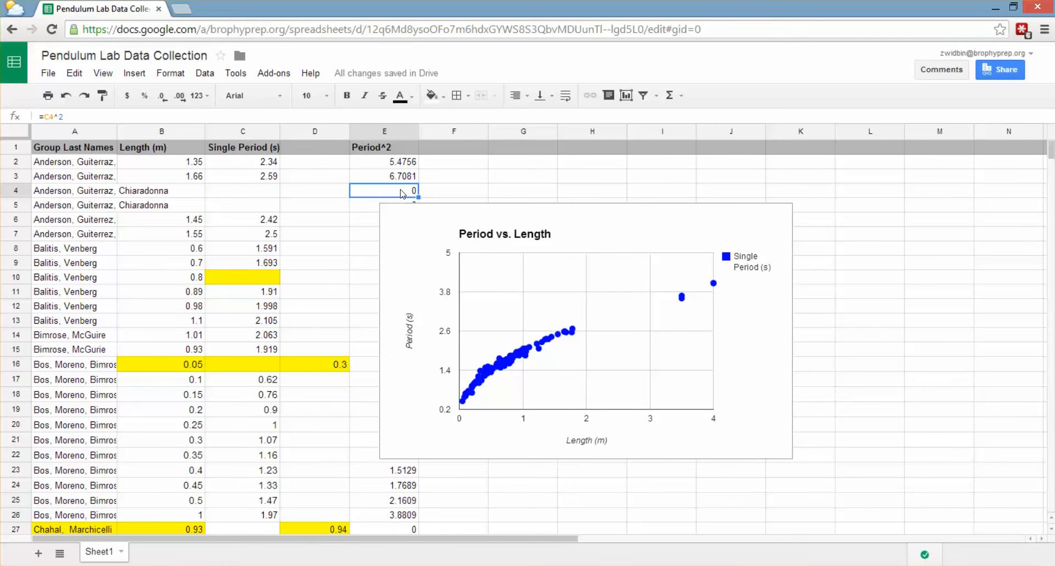
{"action": "key", "text": "Delete"}
{"action": "key", "text": "Down"}
{"action": "key", "text": "Down"}
{"action": "key", "text": "Down"}
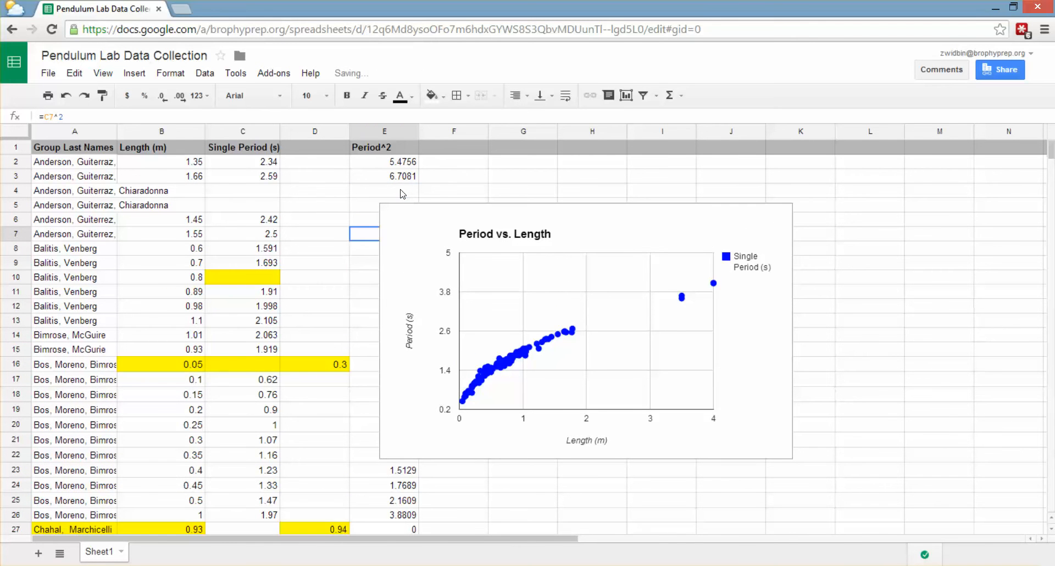
{"action": "key", "text": "Down"}
{"action": "key", "text": "Down"}
{"action": "key", "text": "Down"}
{"action": "key", "text": "Down"}
{"action": "key", "text": "Down"}
{"action": "key", "text": "Down"}
{"action": "key", "text": "Down"}
{"action": "key", "text": "Down"}
{"action": "key", "text": "Down"}
{"action": "key", "text": "Down"}
{"action": "key", "text": "Down"}
{"action": "key", "text": "Down"}
{"action": "key", "text": "Down"}
{"action": "key", "text": "Down"}
{"action": "key", "text": "Down"}
{"action": "key", "text": "Down"}
{"action": "key", "text": "Down"}
{"action": "key", "text": "Down"}
{"action": "key", "text": "Down"}
{"action": "key", "text": "Down"}
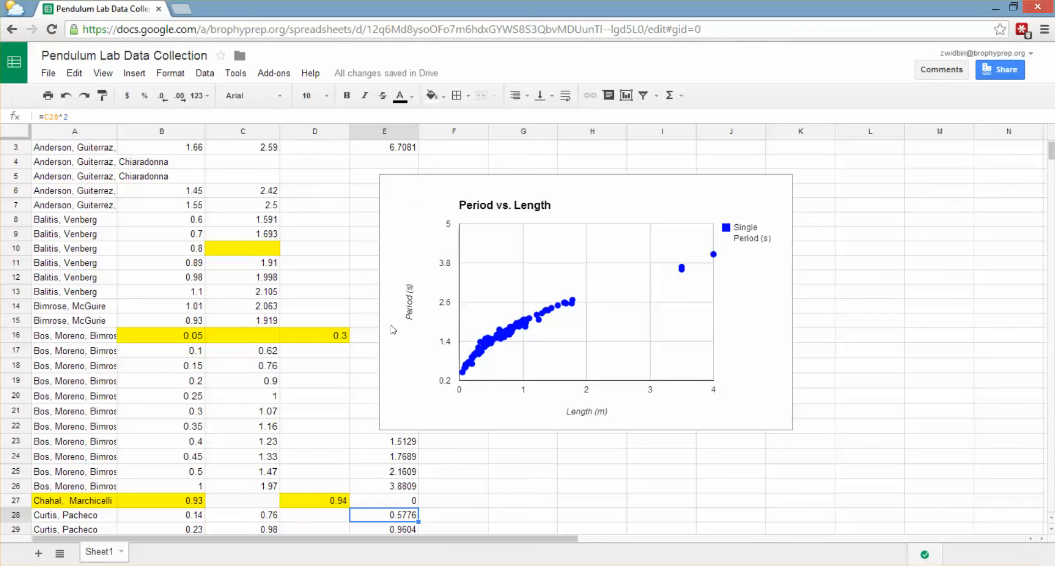
Clear the zero results in cells E91, E111 and E131, whose rows have no period
{"action": "scroll", "coordinate": [393, 330], "scroll_direction": "down", "scroll_amount": 10}
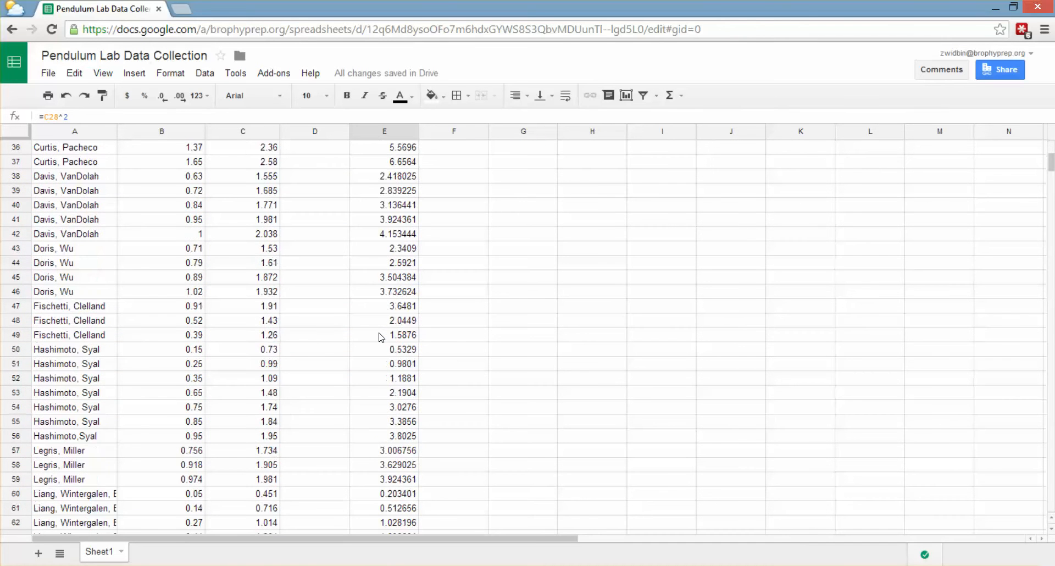
{"action": "scroll", "coordinate": [381, 337], "scroll_direction": "down", "scroll_amount": 15}
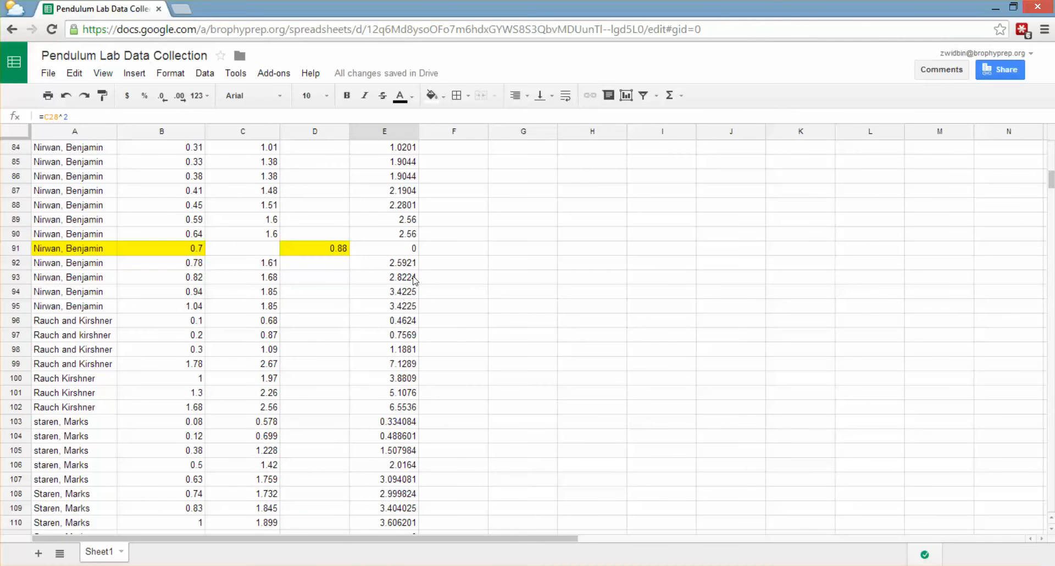
{"action": "left_click", "coordinate": [409, 248]}
{"action": "key", "text": "Delete"}
{"action": "scroll", "coordinate": [409, 255], "scroll_direction": "down", "scroll_amount": 6}
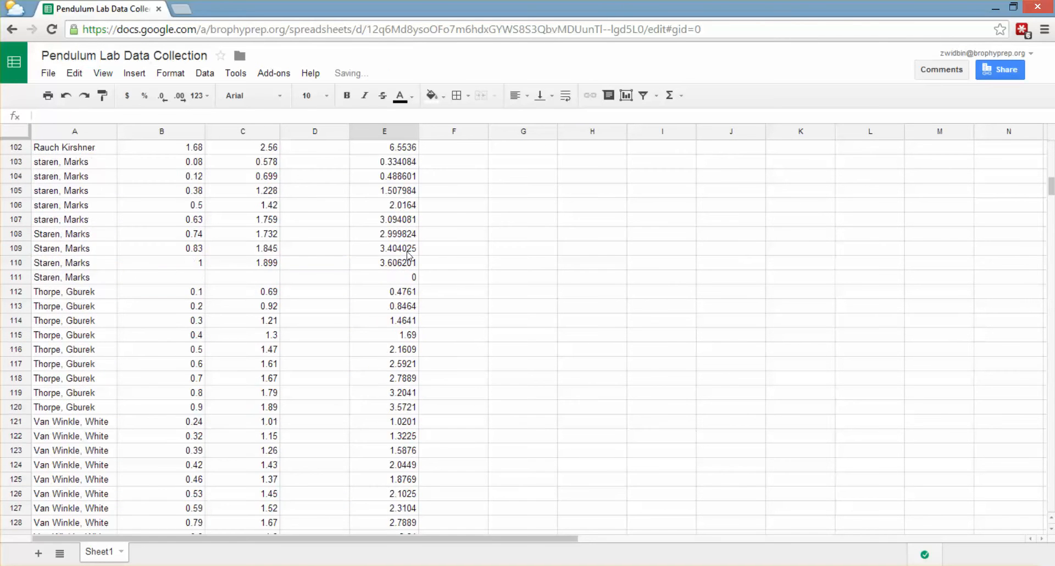
{"action": "left_click", "coordinate": [412, 276]}
{"action": "key", "text": "Delete"}
{"action": "scroll", "coordinate": [413, 278], "scroll_direction": "down", "scroll_amount": 5}
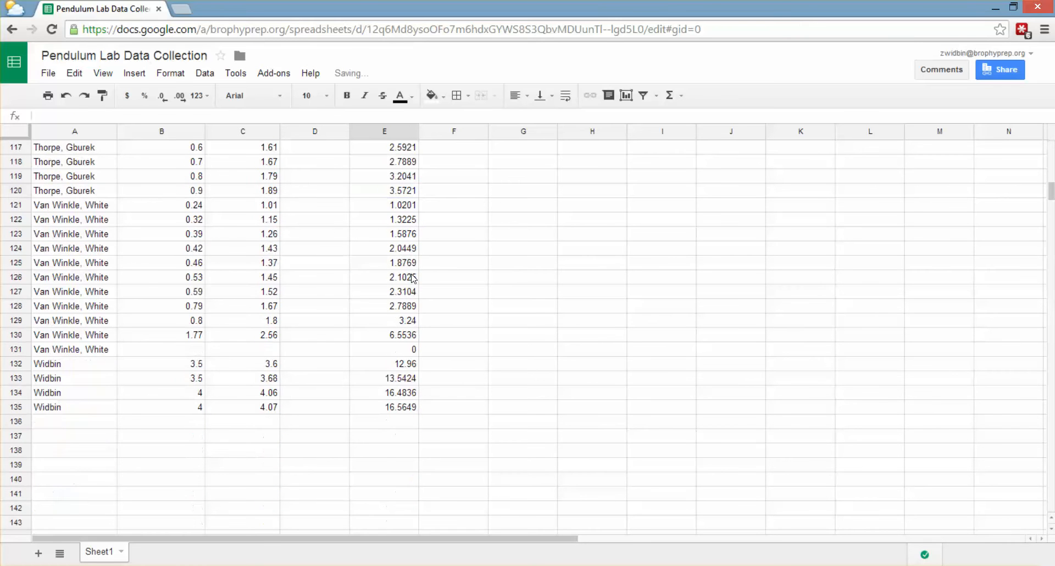
{"action": "left_click", "coordinate": [416, 351]}
{"action": "key", "text": "Delete"}
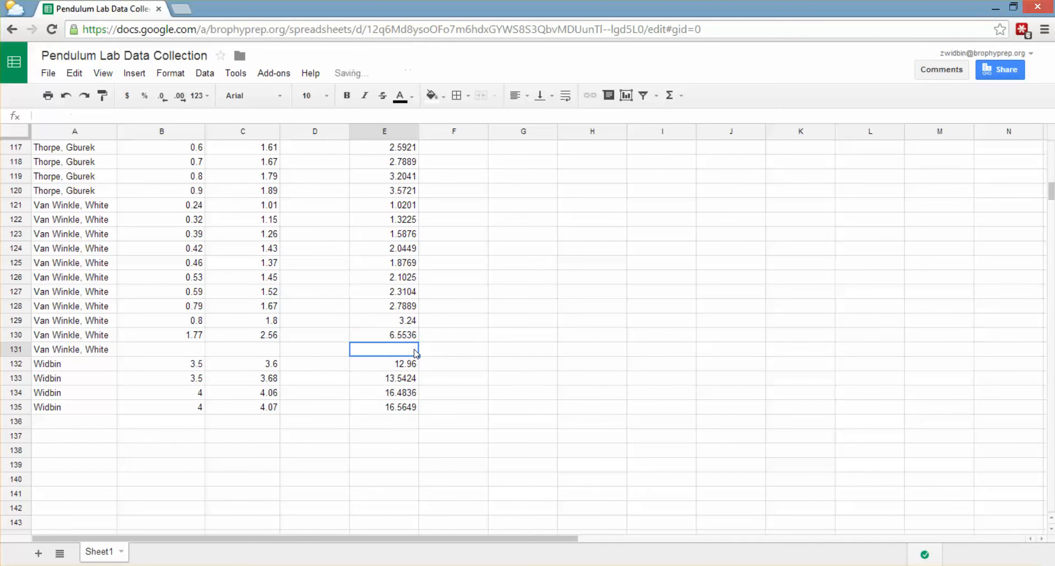
{"action": "scroll", "coordinate": [415, 352], "scroll_direction": "up", "scroll_amount": 20}
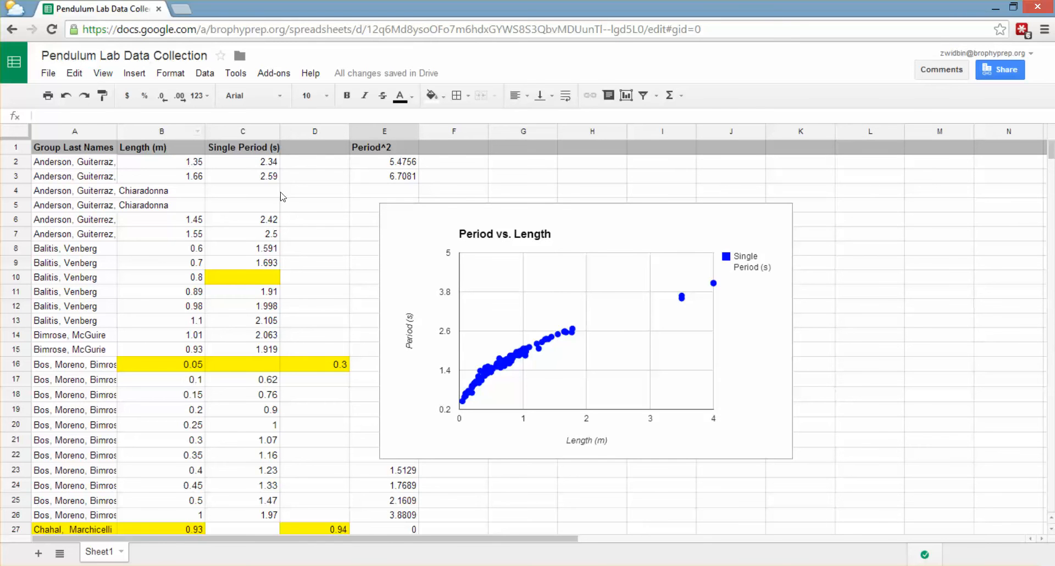
{"action": "left_click", "coordinate": [151, 131]}
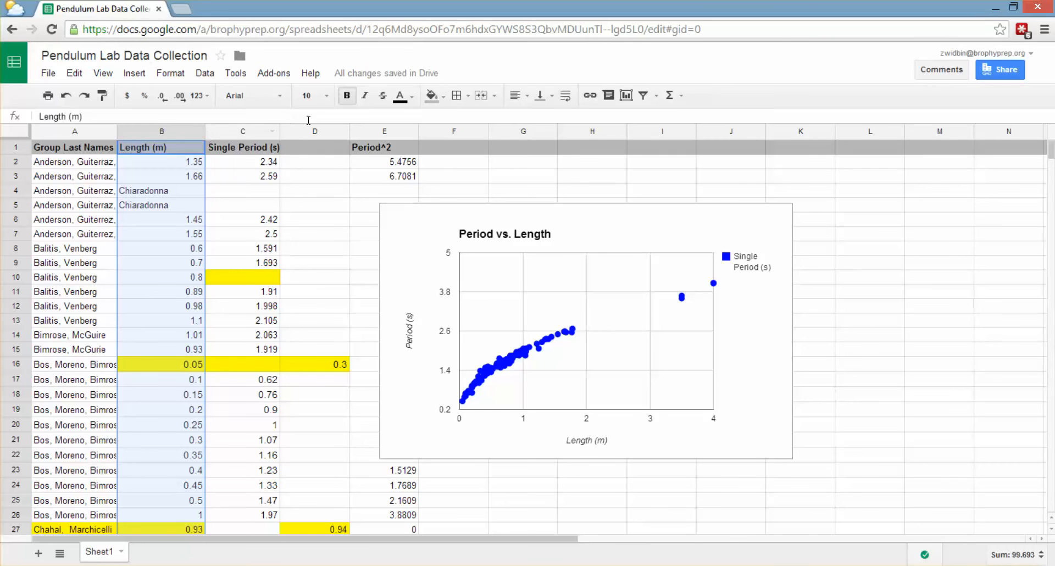
{"action": "left_click", "coordinate": [360, 131]}
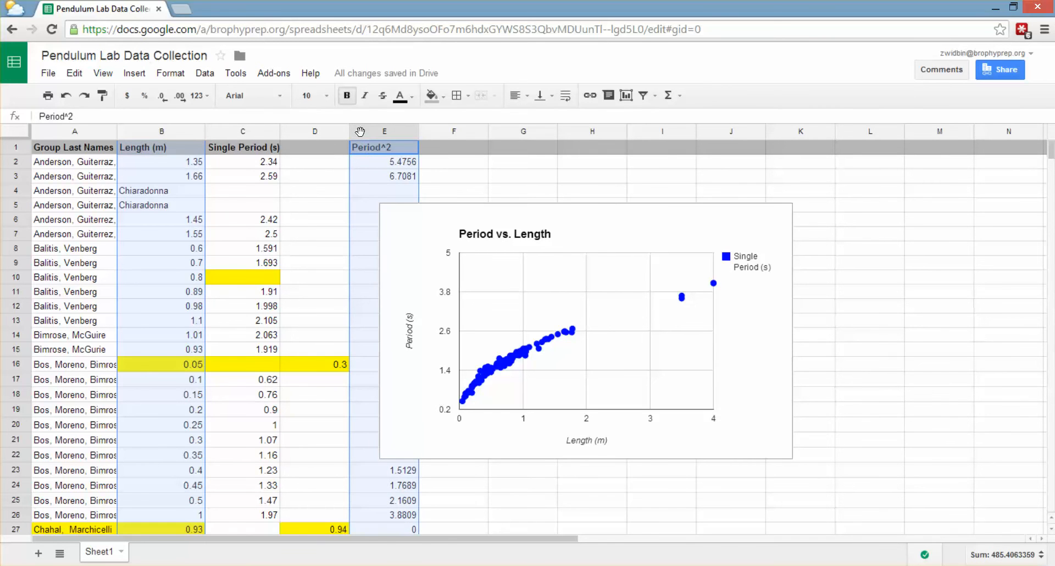
{"action": "left_click", "coordinate": [141, 77]}
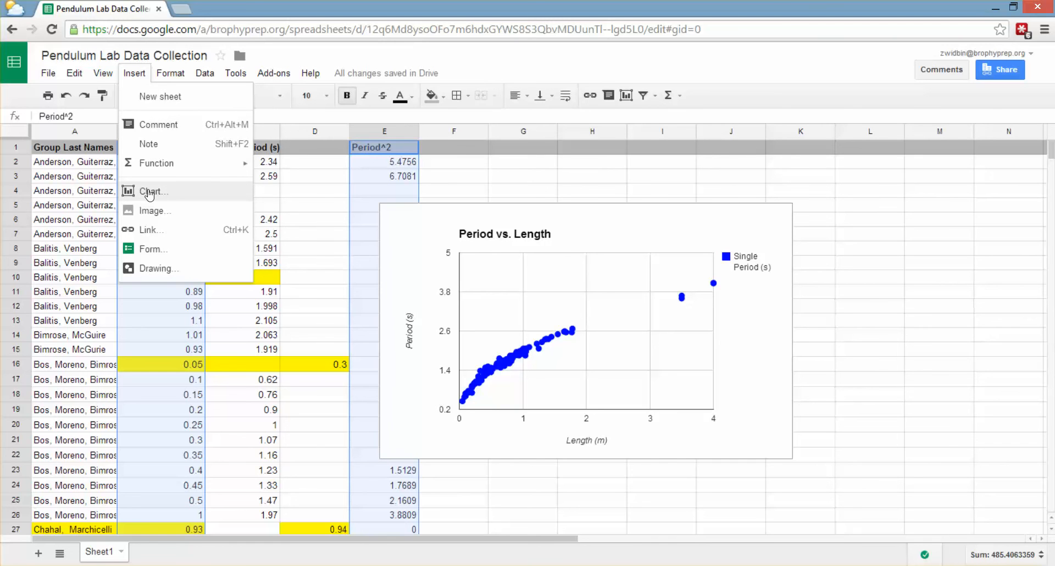
{"action": "left_click", "coordinate": [141, 77]}
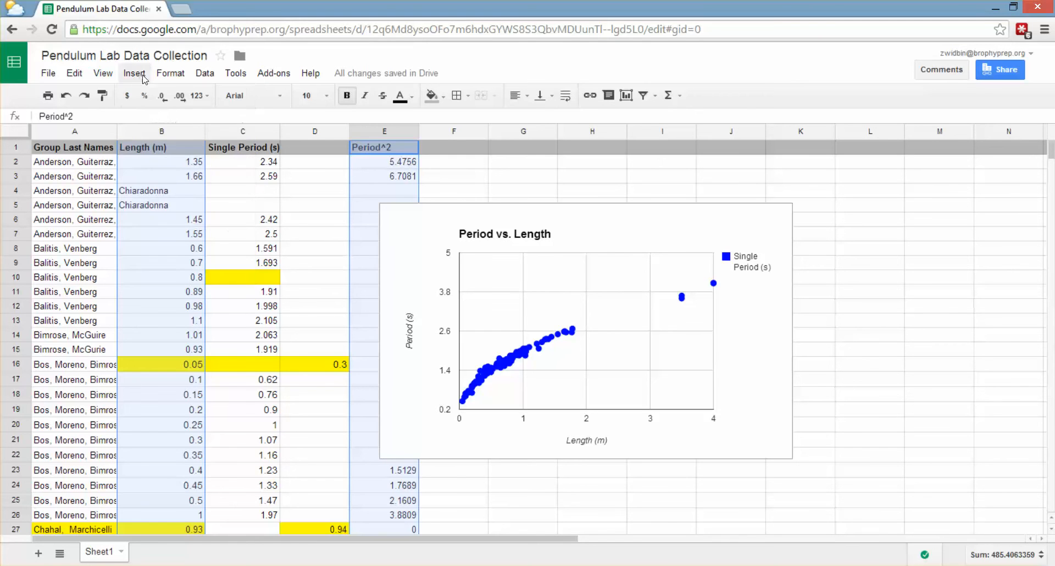
Open the advanced editor of the Period vs. Length chart and bring up its data range selection
{"action": "left_click", "coordinate": [408, 247]}
{"action": "right_click", "coordinate": [408, 248]}
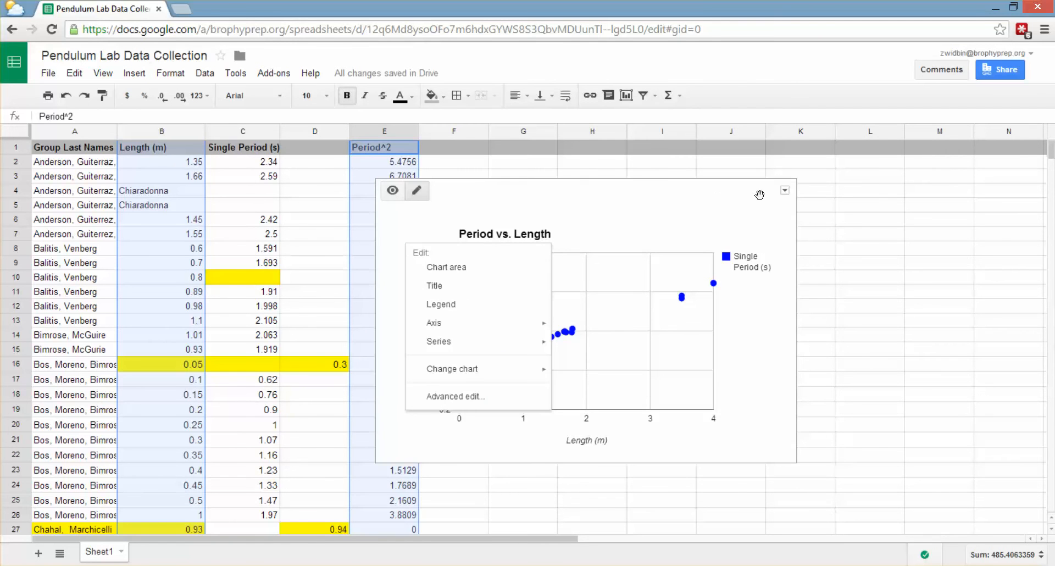
{"action": "left_click", "coordinate": [785, 191]}
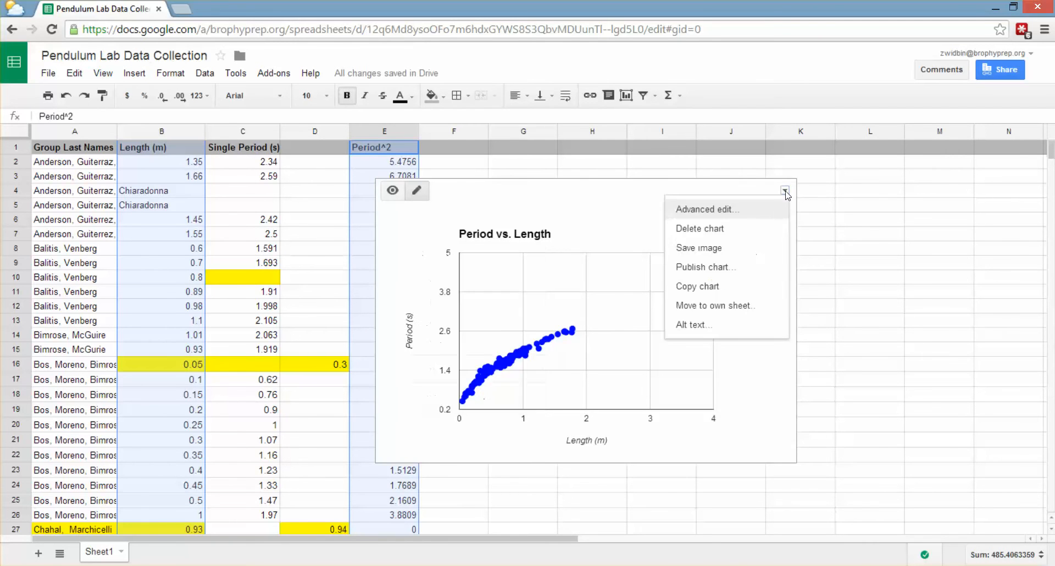
{"action": "left_click", "coordinate": [767, 211]}
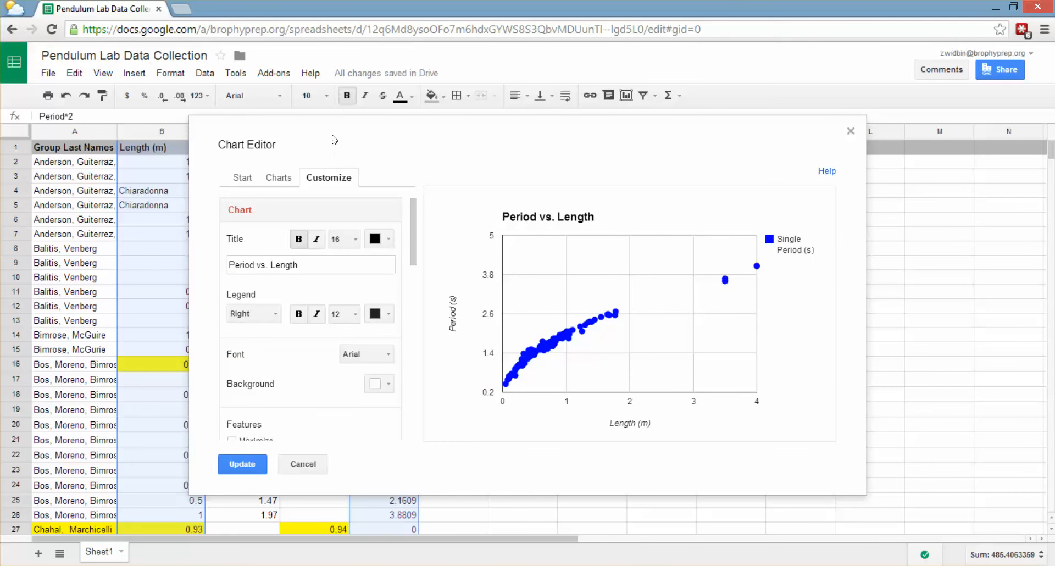
{"action": "left_click", "coordinate": [430, 179]}
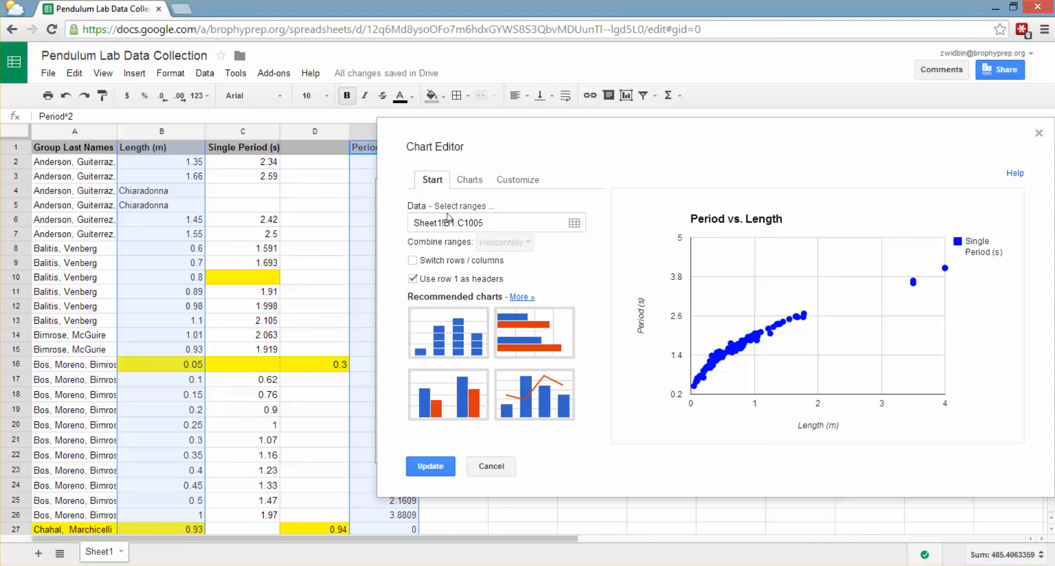
{"action": "left_click", "coordinate": [460, 206]}
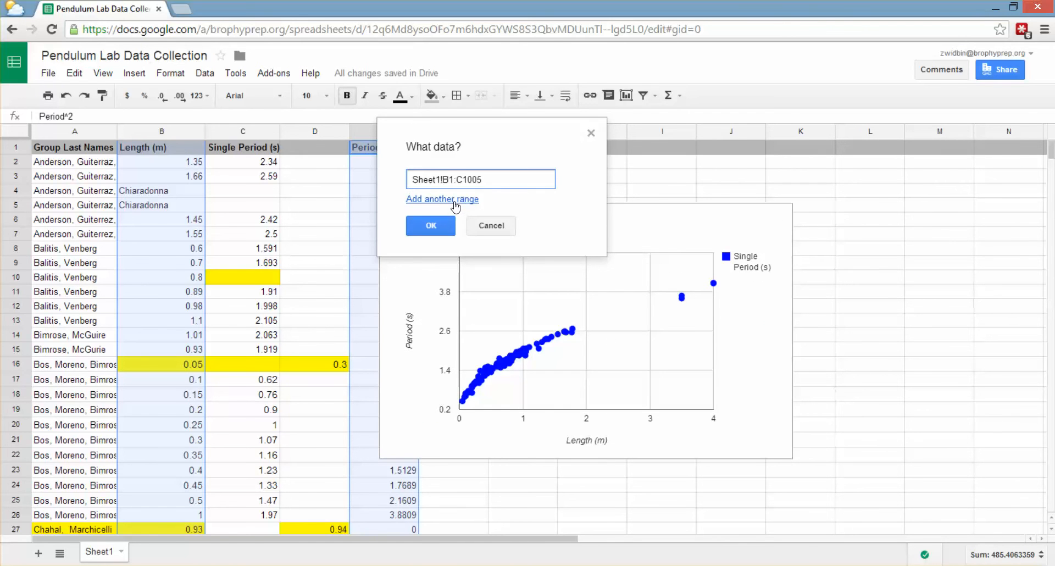
{"action": "left_click", "coordinate": [455, 200]}
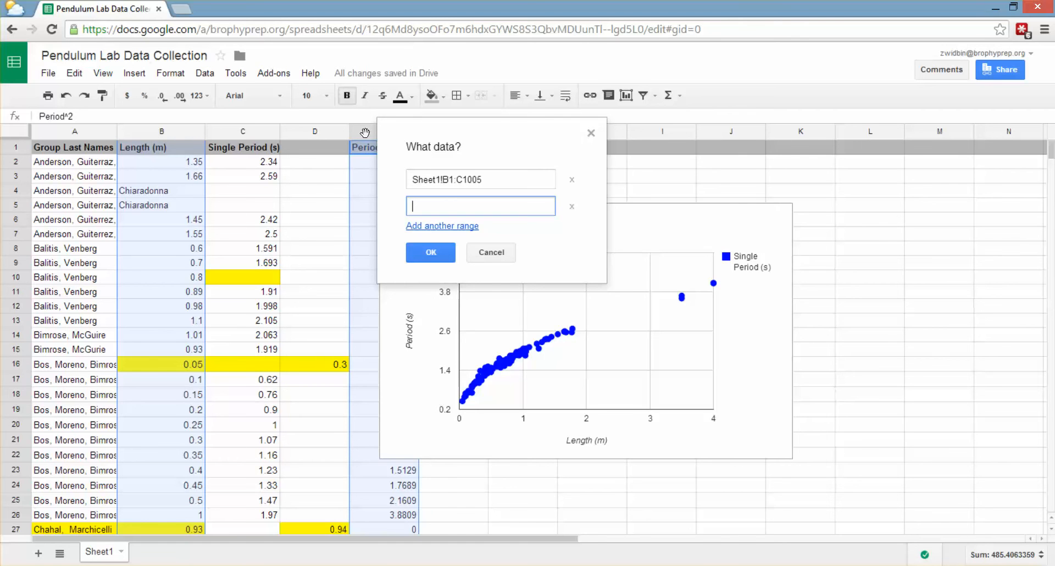
{"action": "left_click", "coordinate": [422, 233]}
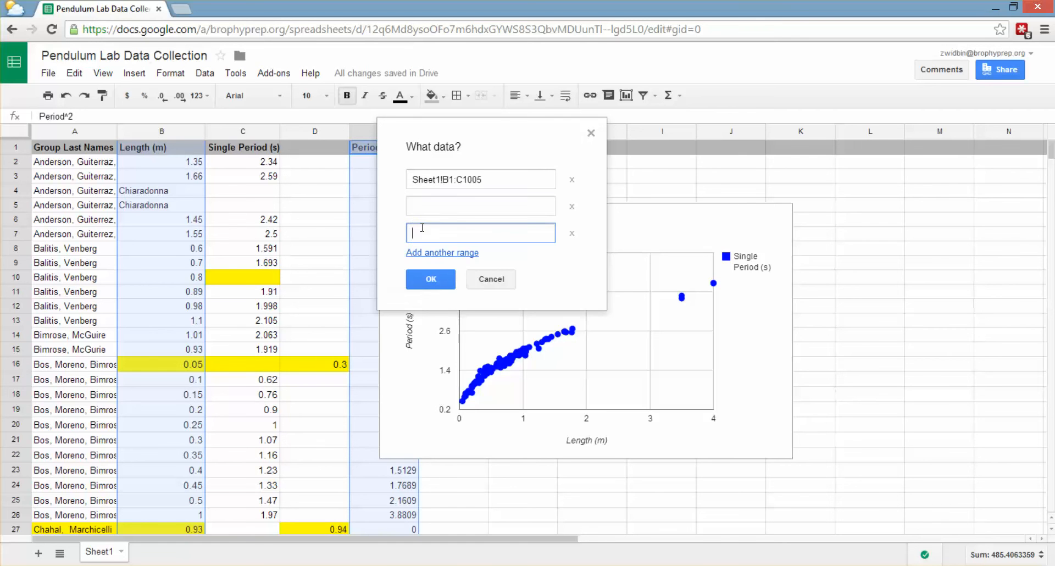
{"action": "left_click", "coordinate": [571, 234]}
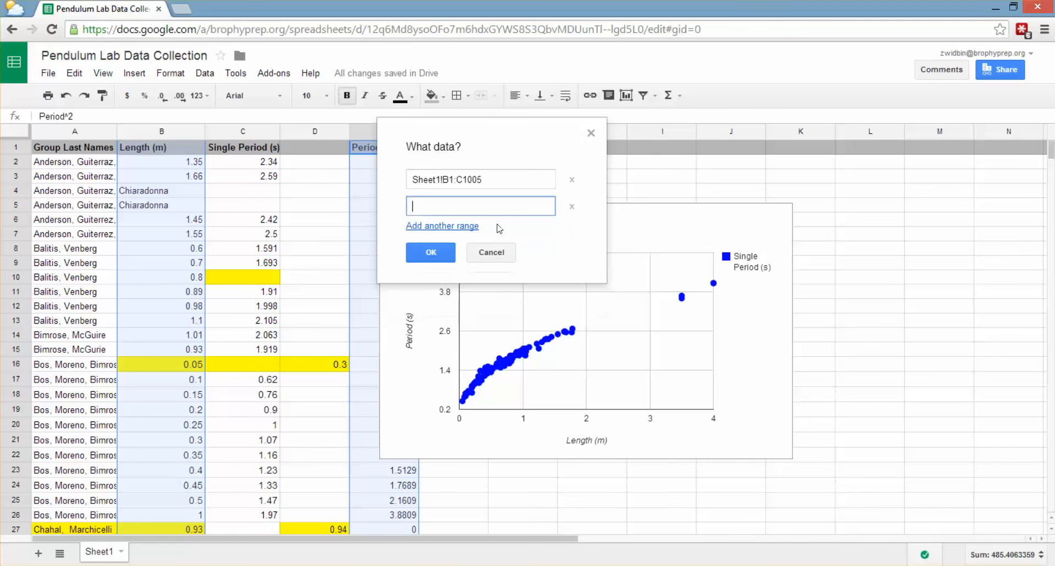
{"action": "left_click", "coordinate": [176, 129]}
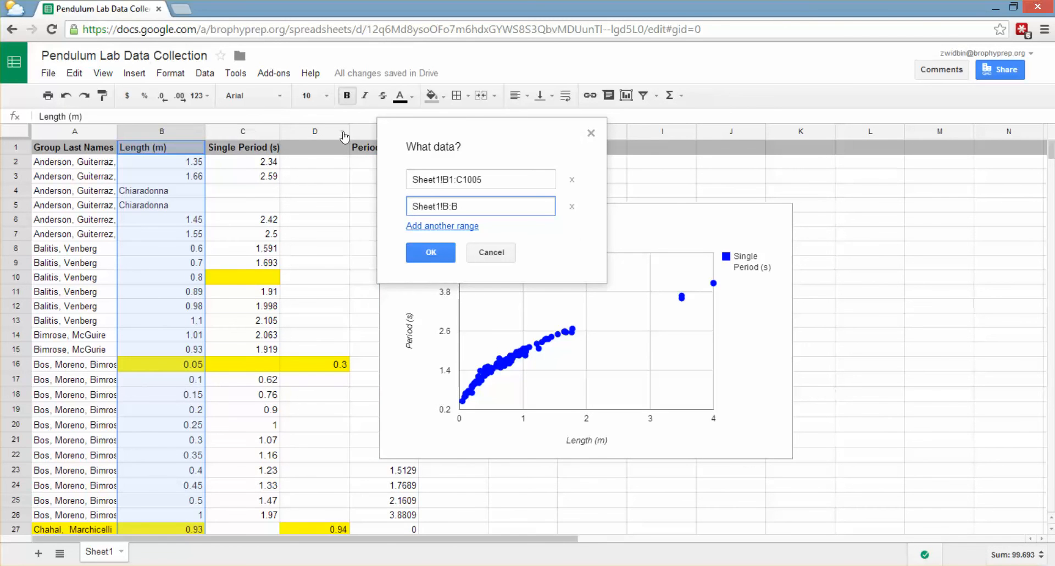
{"action": "left_click", "coordinate": [366, 132]}
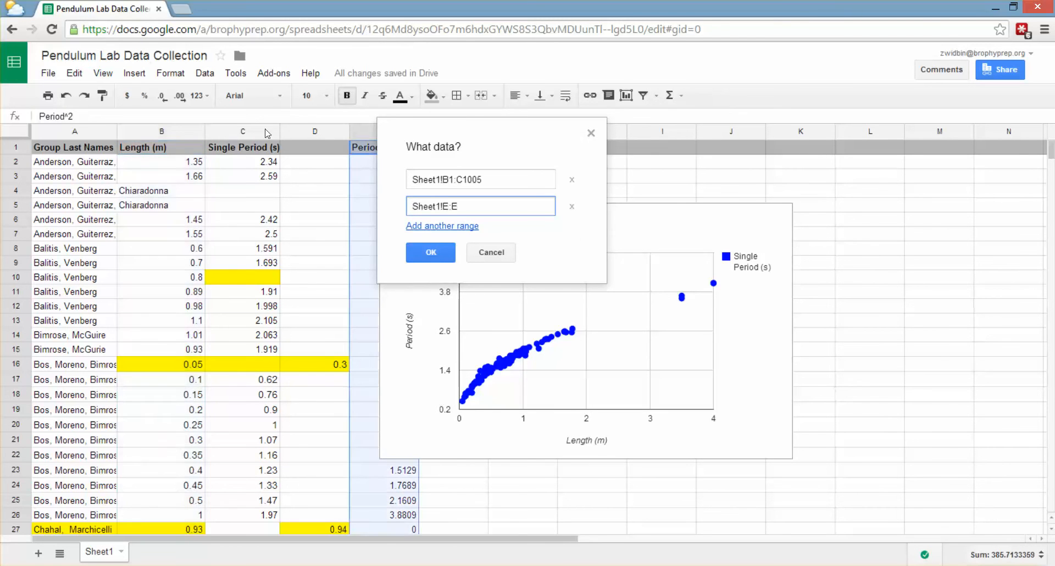
{"action": "left_click", "coordinate": [175, 135]}
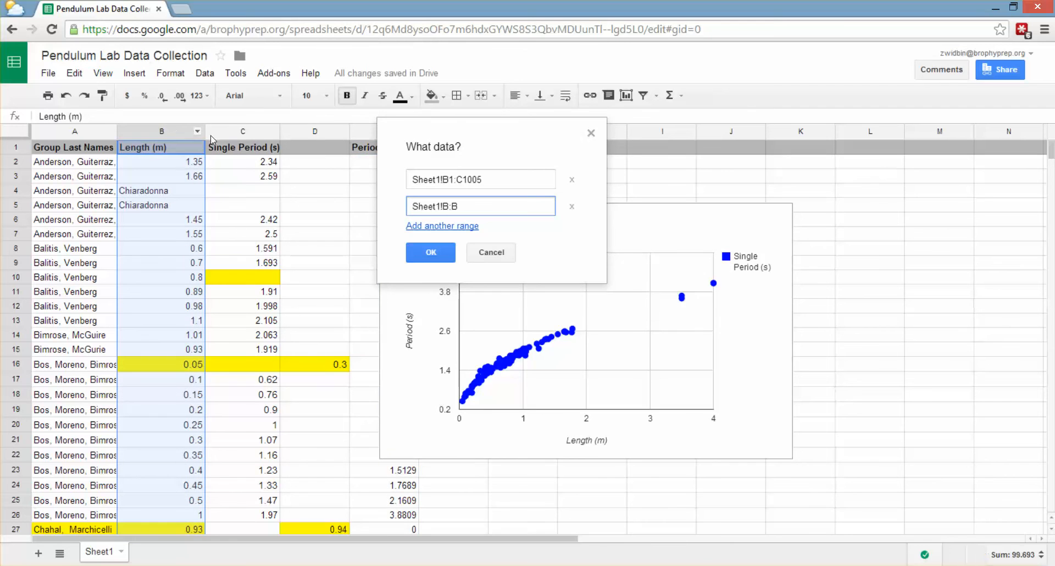
{"action": "left_click", "coordinate": [373, 132], "text": "ctrl"}
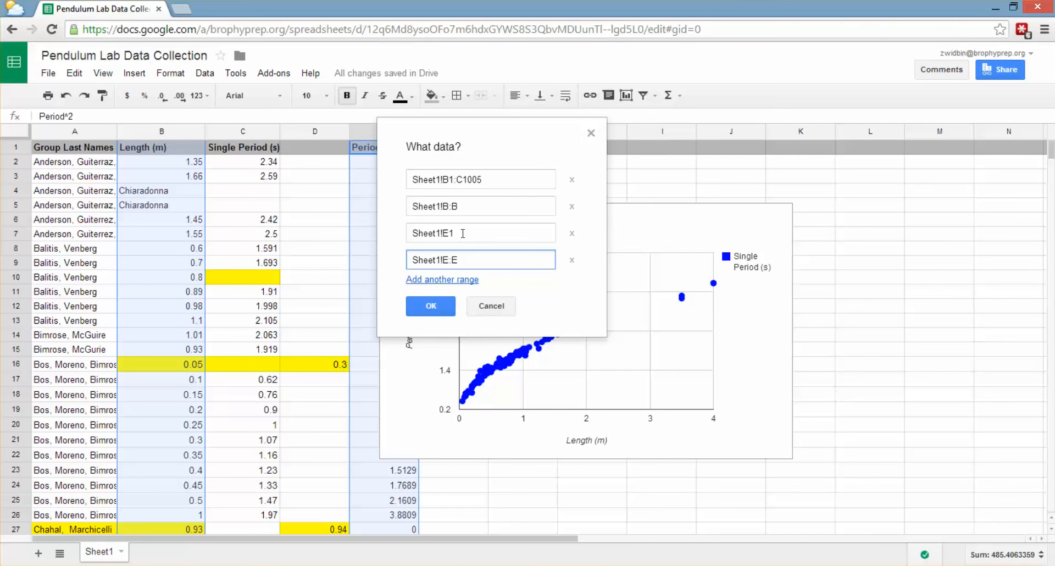
{"action": "left_click", "coordinate": [493, 315]}
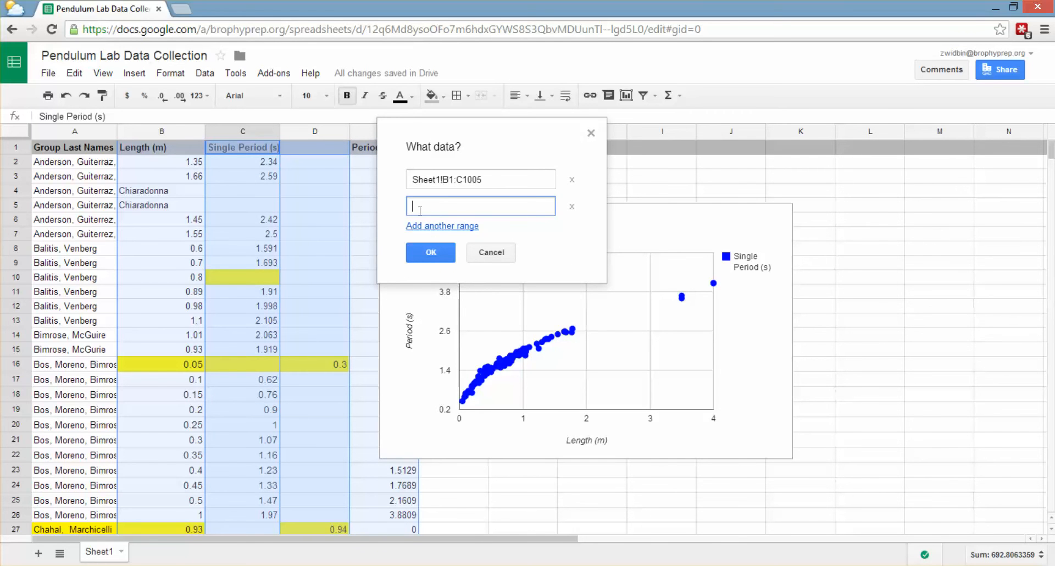
Add a second chart data range Sheet1!B1:B1005;E1:E1005 covering the length and squared-period columns
{"action": "left_click", "coordinate": [162, 132]}
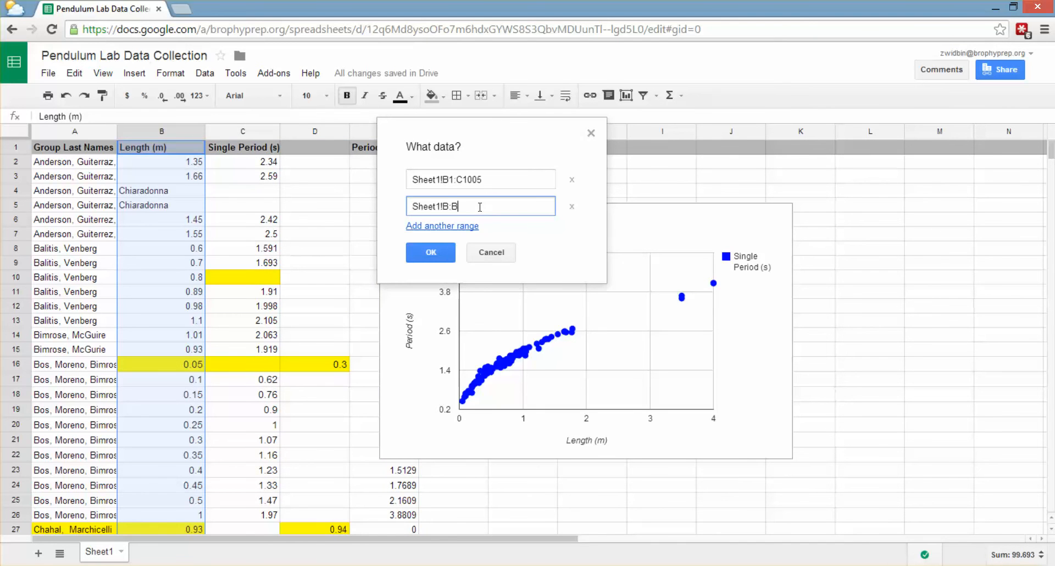
{"action": "left_click", "coordinate": [448, 206]}
{"action": "type", "text": "1:B"}
{"action": "type", "text": "100"}
{"action": "type", "text": "5"}
{"action": "type", "text": ":"}
{"action": "type", "text": "E1"}
{"action": "type", "text": ":"}
{"action": "type", "text": "E1005"}
{"action": "left_click", "coordinate": [437, 249]}
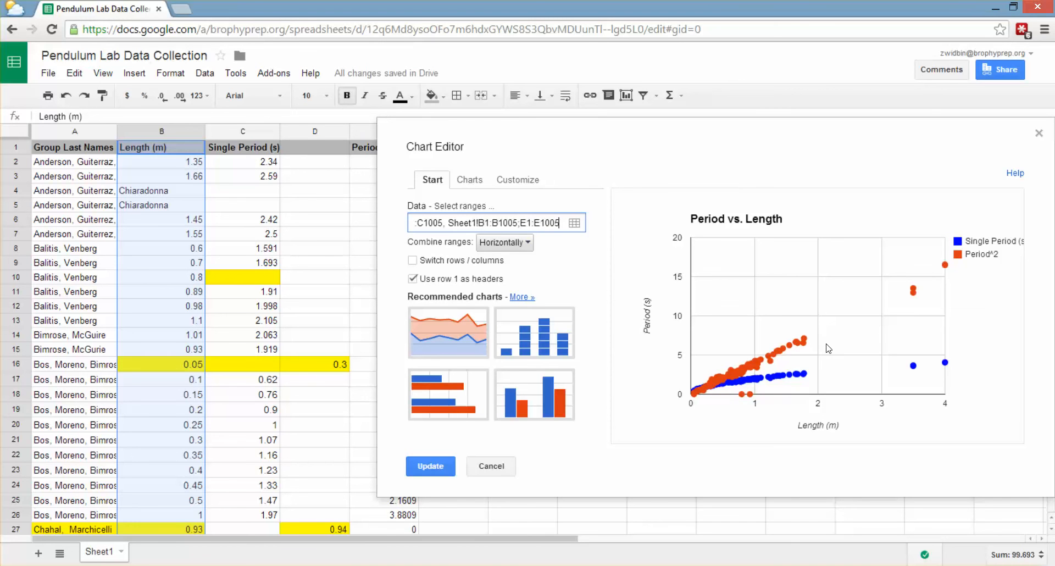
Add a linear trendline to the Period^2 series of the chart
{"action": "left_click", "coordinate": [469, 179]}
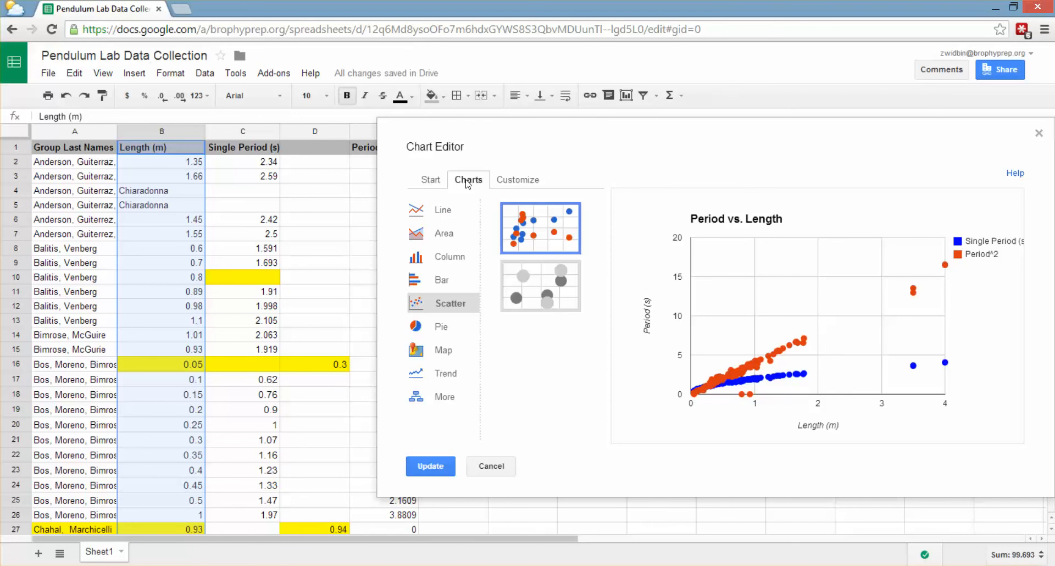
{"action": "left_click", "coordinate": [523, 181]}
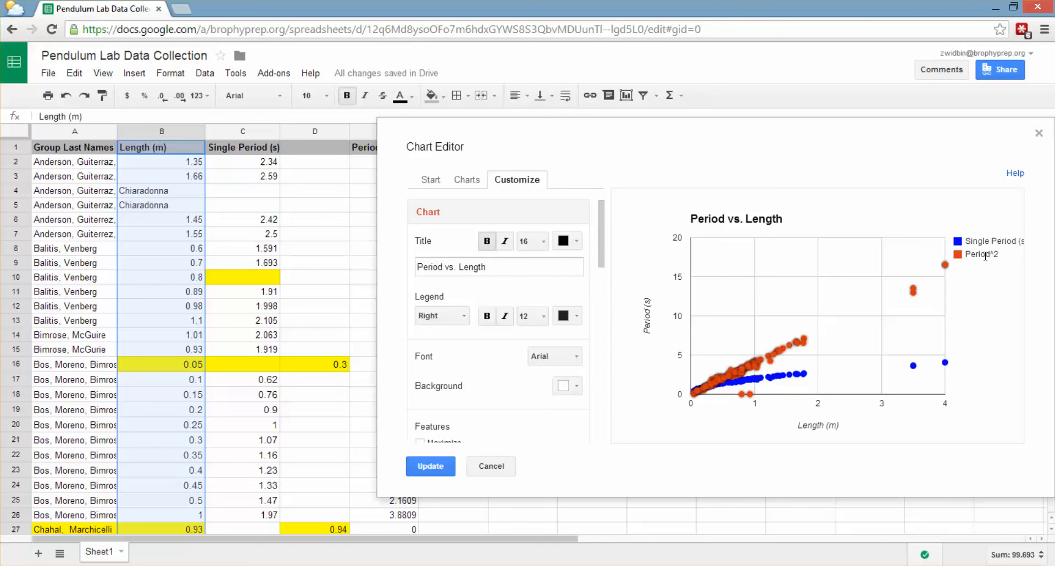
{"action": "mouse_move", "coordinate": [812, 378]}
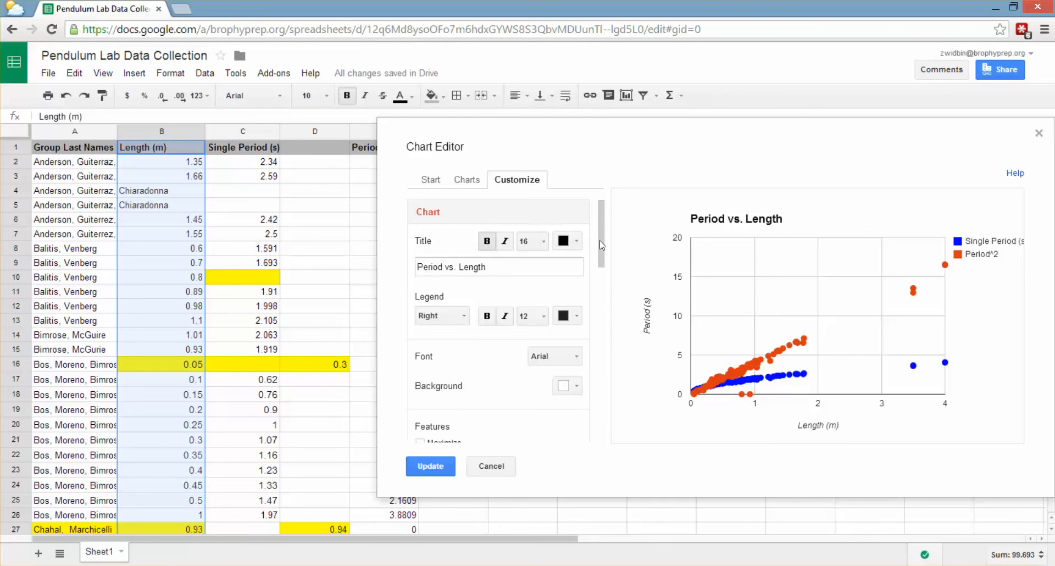
{"action": "left_click_drag", "start_coordinate": [602, 244], "coordinate": [625, 438]}
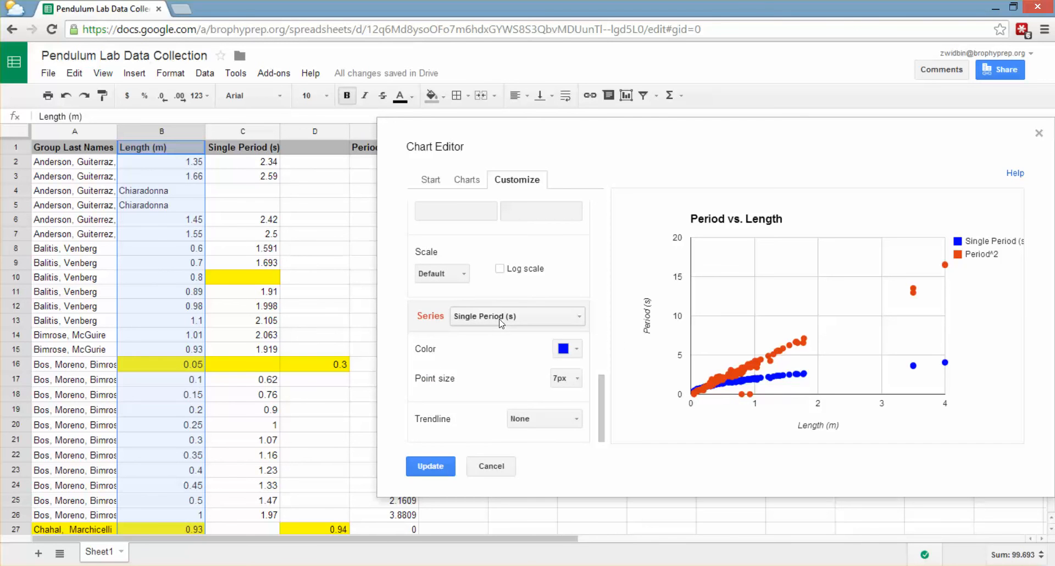
{"action": "left_click", "coordinate": [576, 324]}
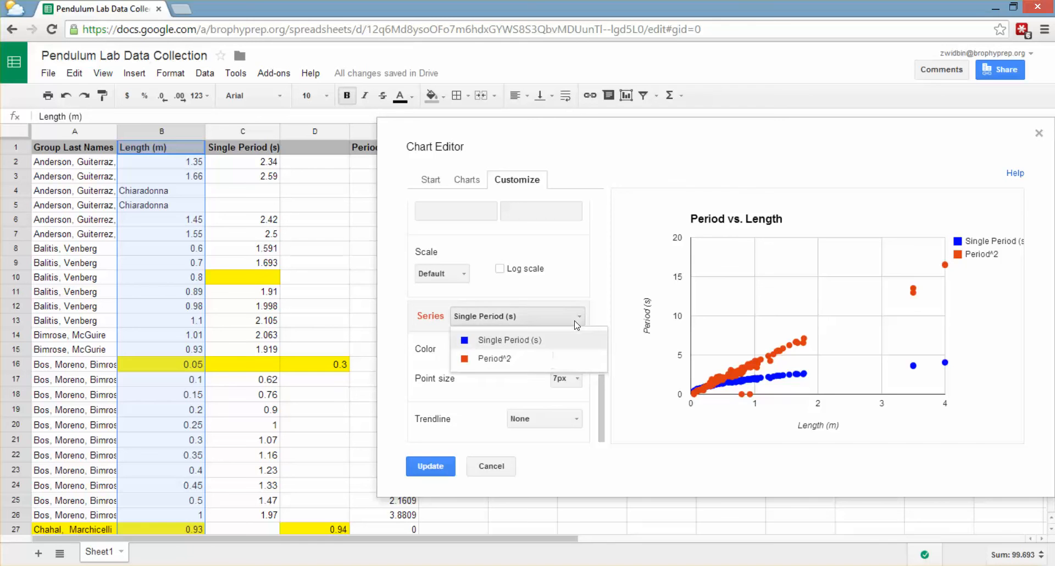
{"action": "left_click", "coordinate": [510, 360]}
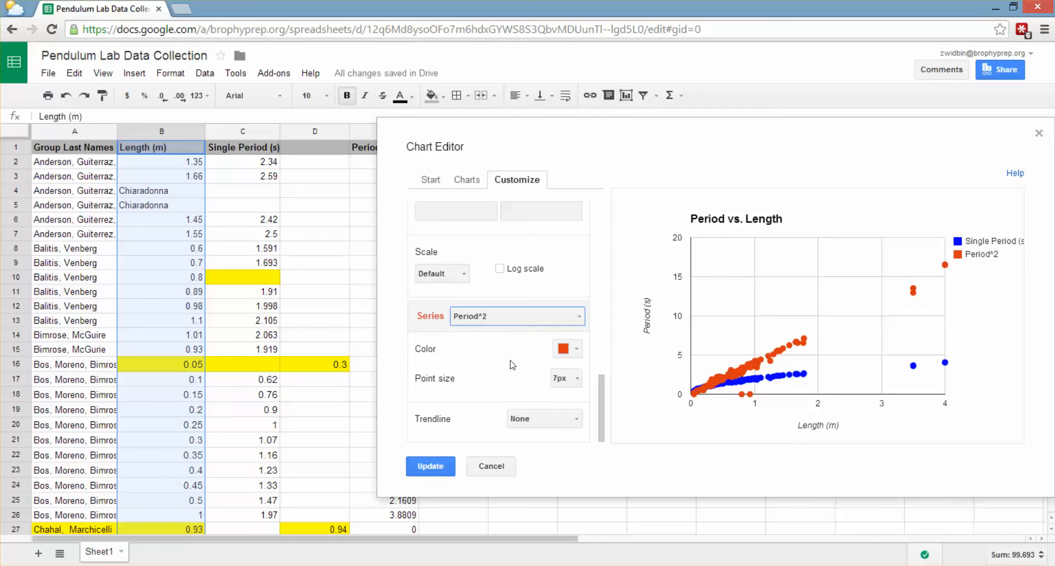
{"action": "left_click", "coordinate": [569, 425]}
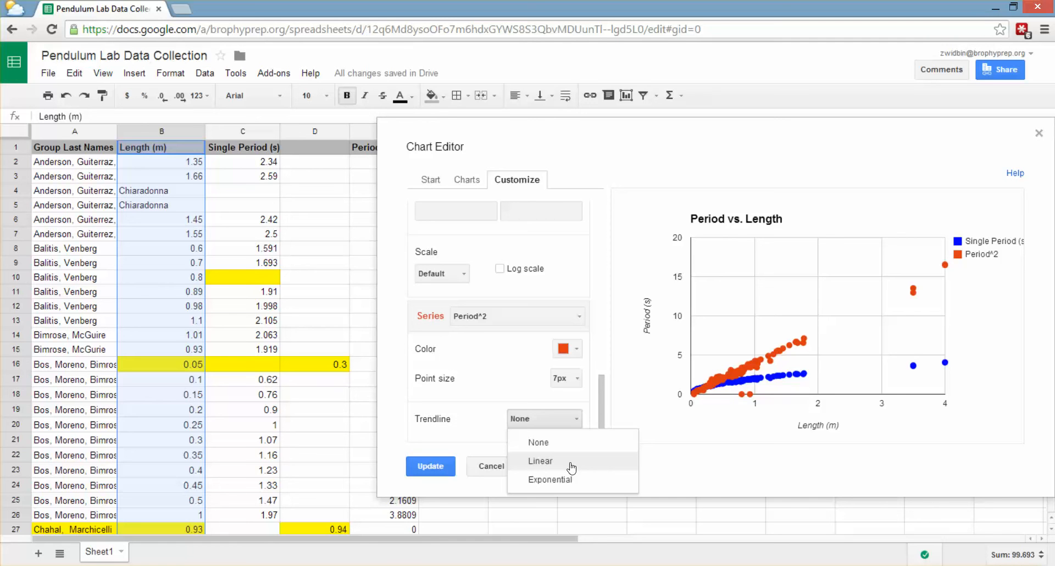
{"action": "left_click", "coordinate": [541, 462]}
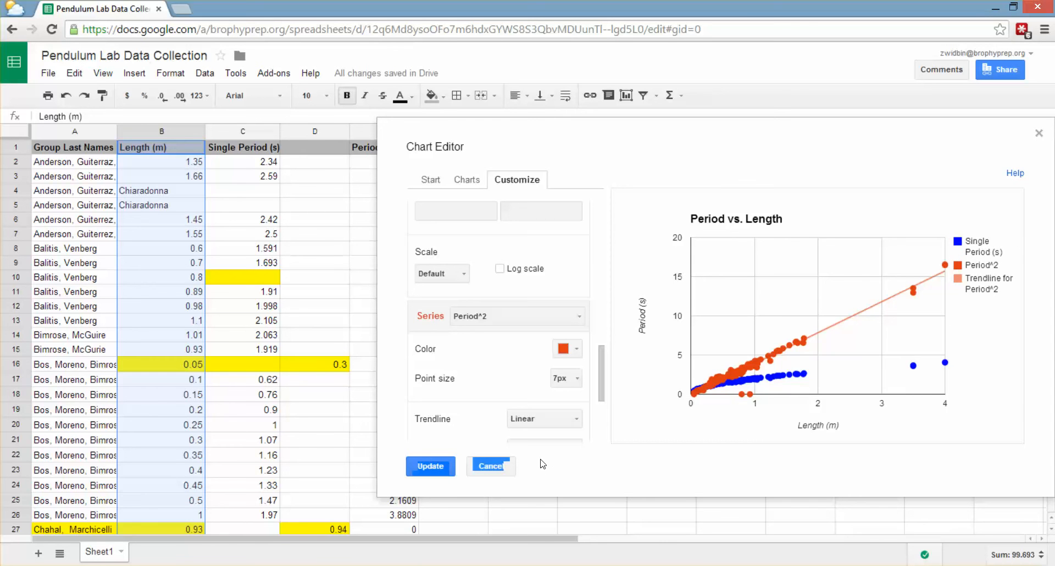
Label the Period^2 trendline with its equation, show its R² value, and update the chart
{"action": "left_click_drag", "start_coordinate": [599, 376], "coordinate": [603, 418]}
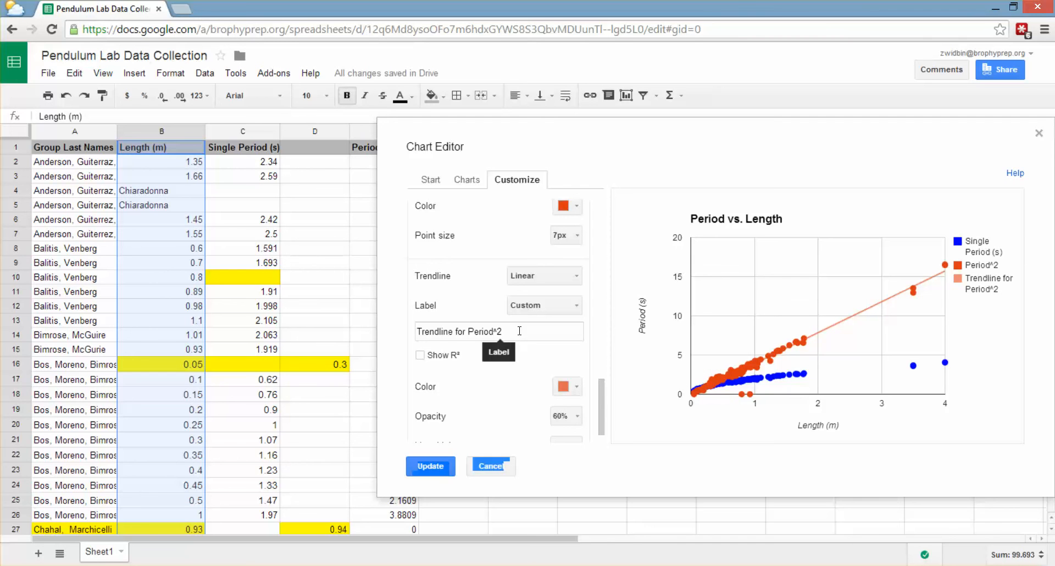
{"action": "left_click", "coordinate": [420, 355]}
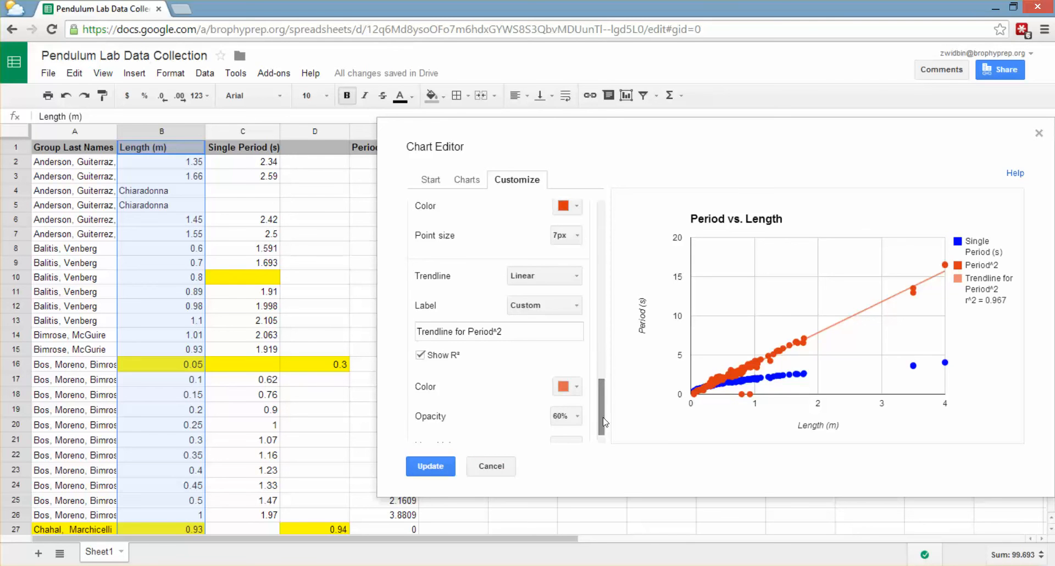
{"action": "scroll", "coordinate": [604, 421], "scroll_direction": "down", "scroll_amount": 1}
{"action": "left_click_drag", "start_coordinate": [608, 437], "coordinate": [605, 401]}
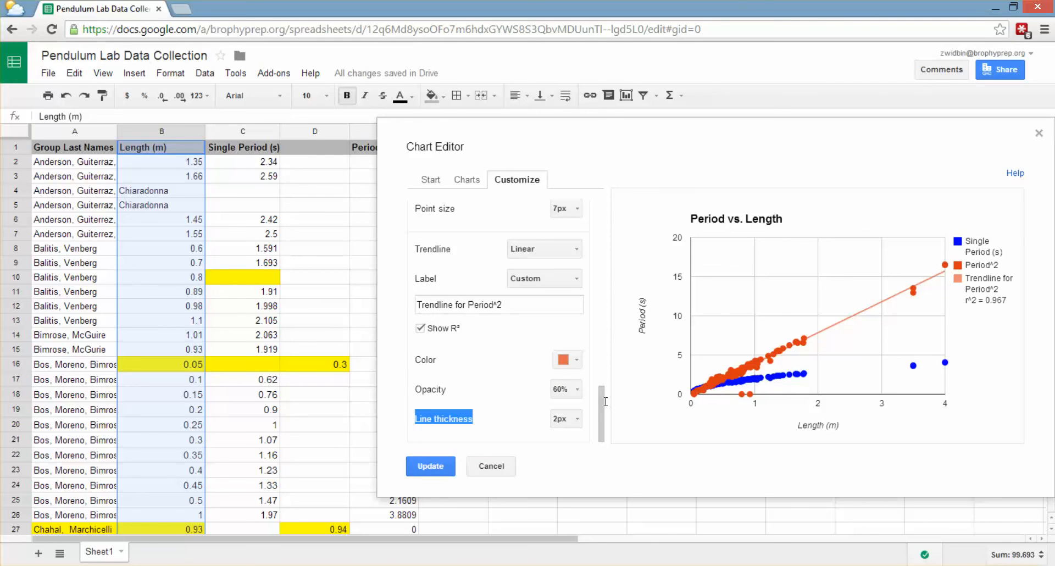
{"action": "left_click", "coordinate": [570, 279]}
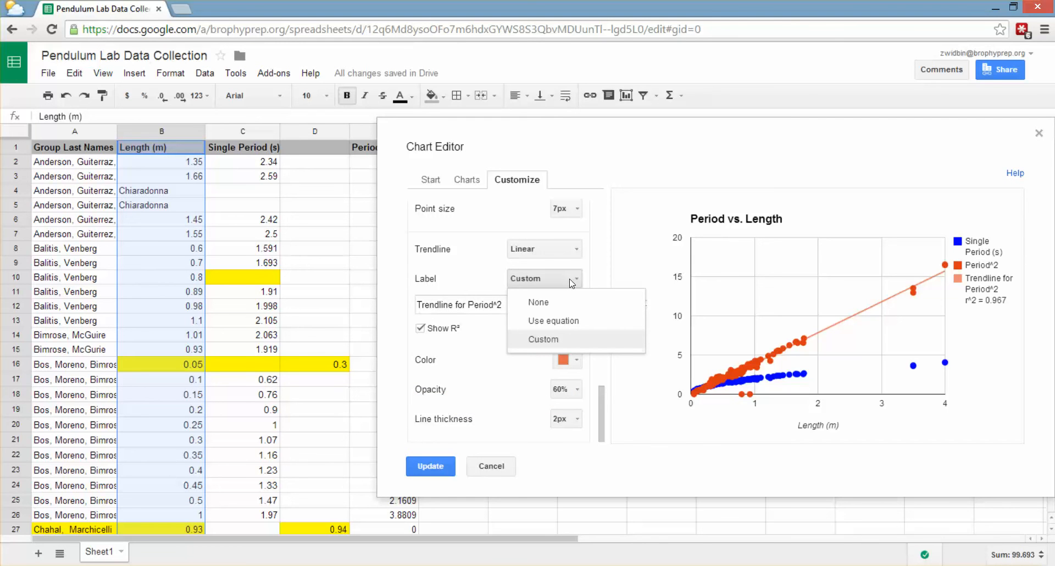
{"action": "left_click", "coordinate": [562, 322]}
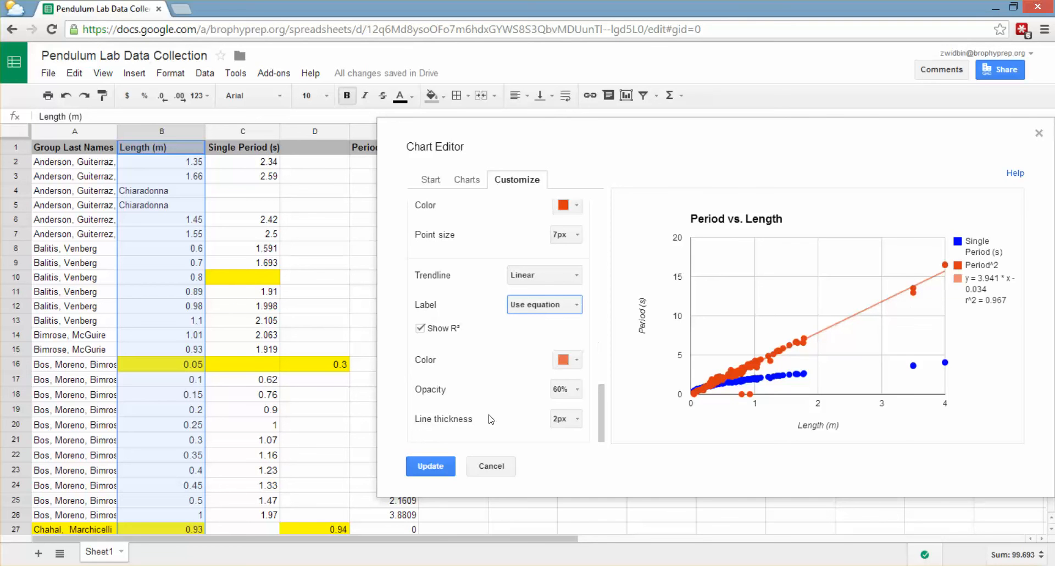
{"action": "left_click", "coordinate": [430, 466]}
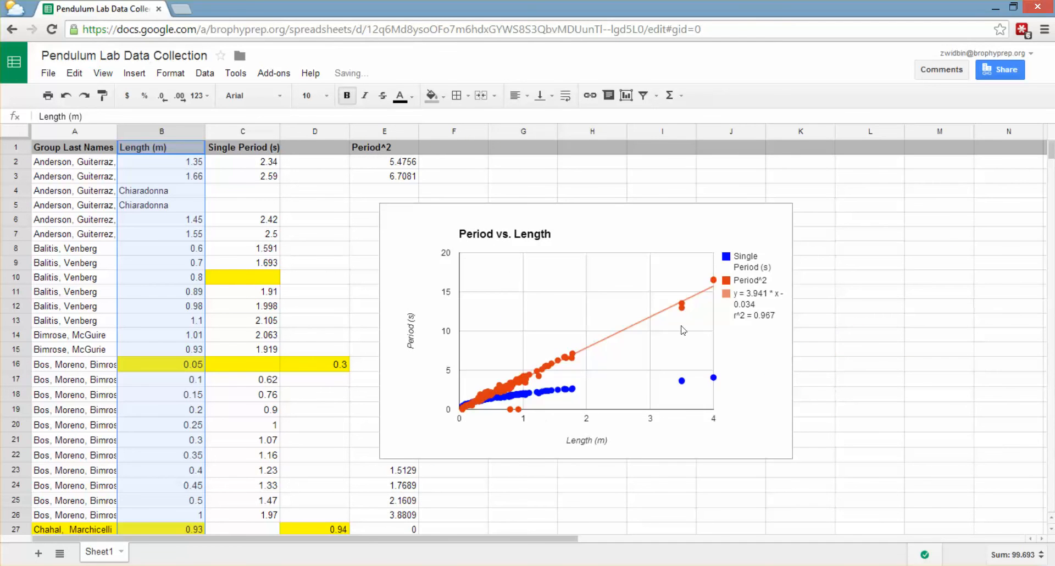